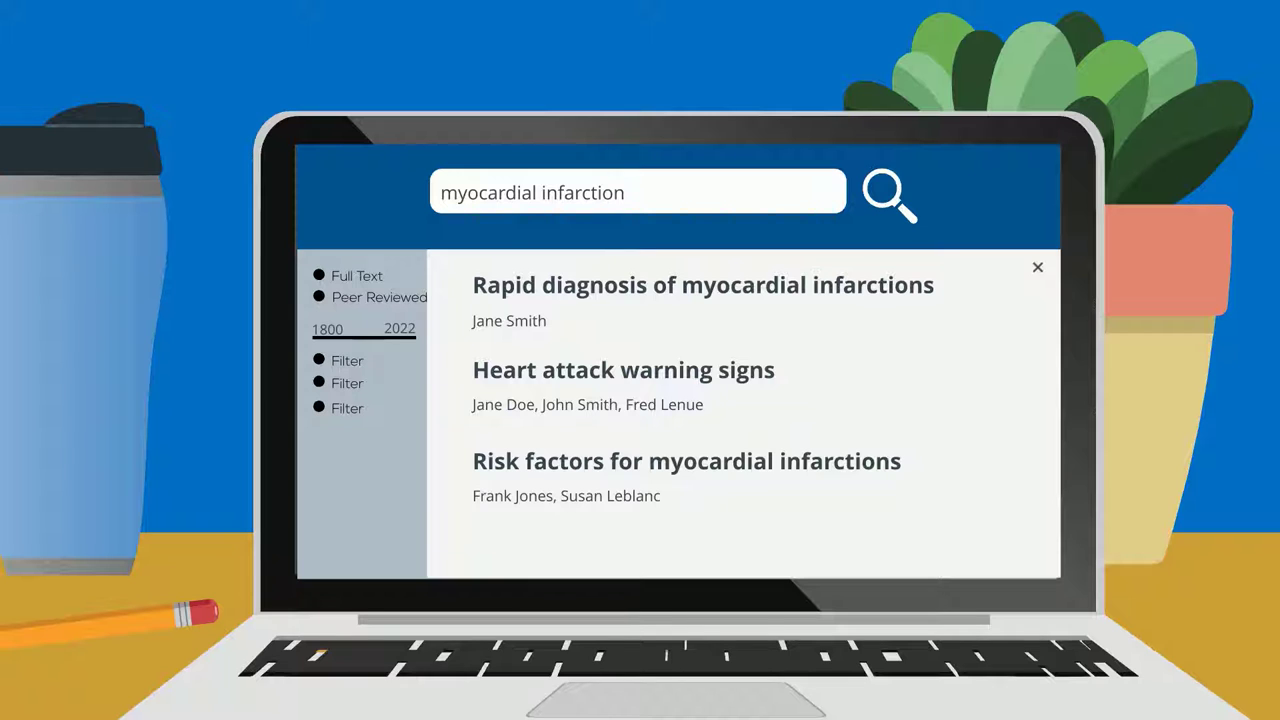
left_click(582, 285)
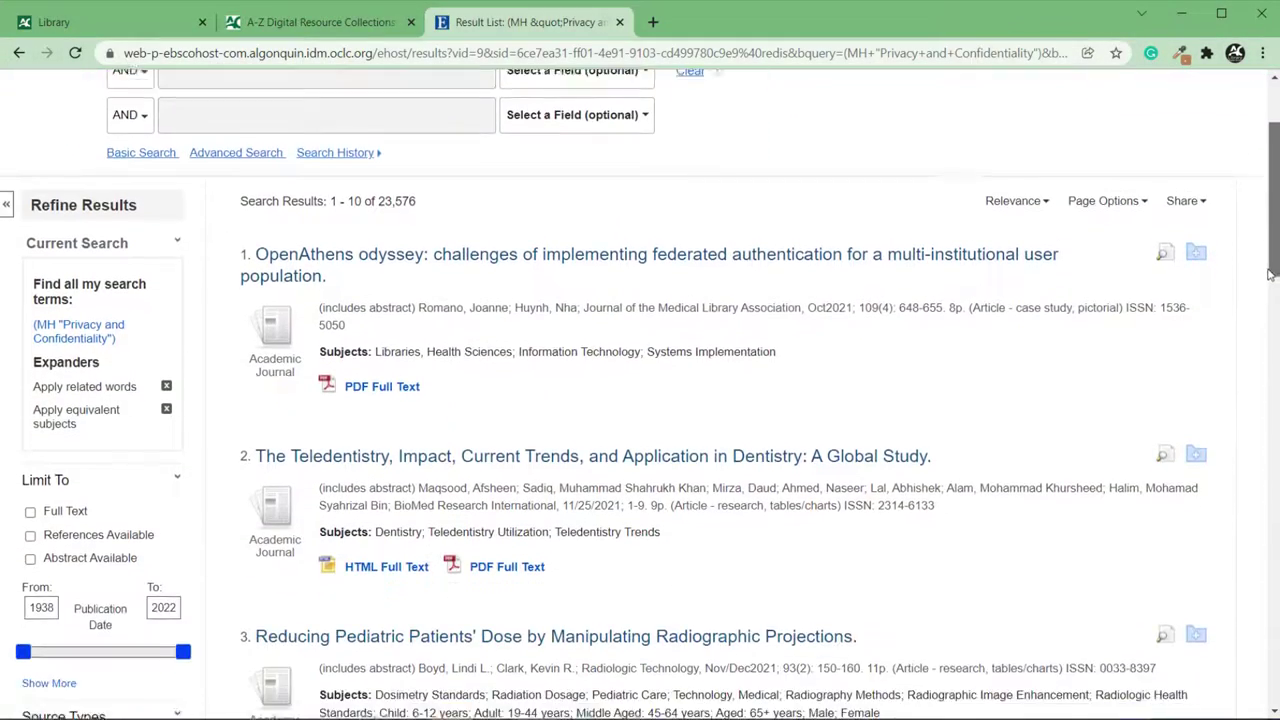
Step: Open the record of the Teledentistry global study from the CINAHL results and open its PDF full text
scroll(1270, 274, "down", 1)
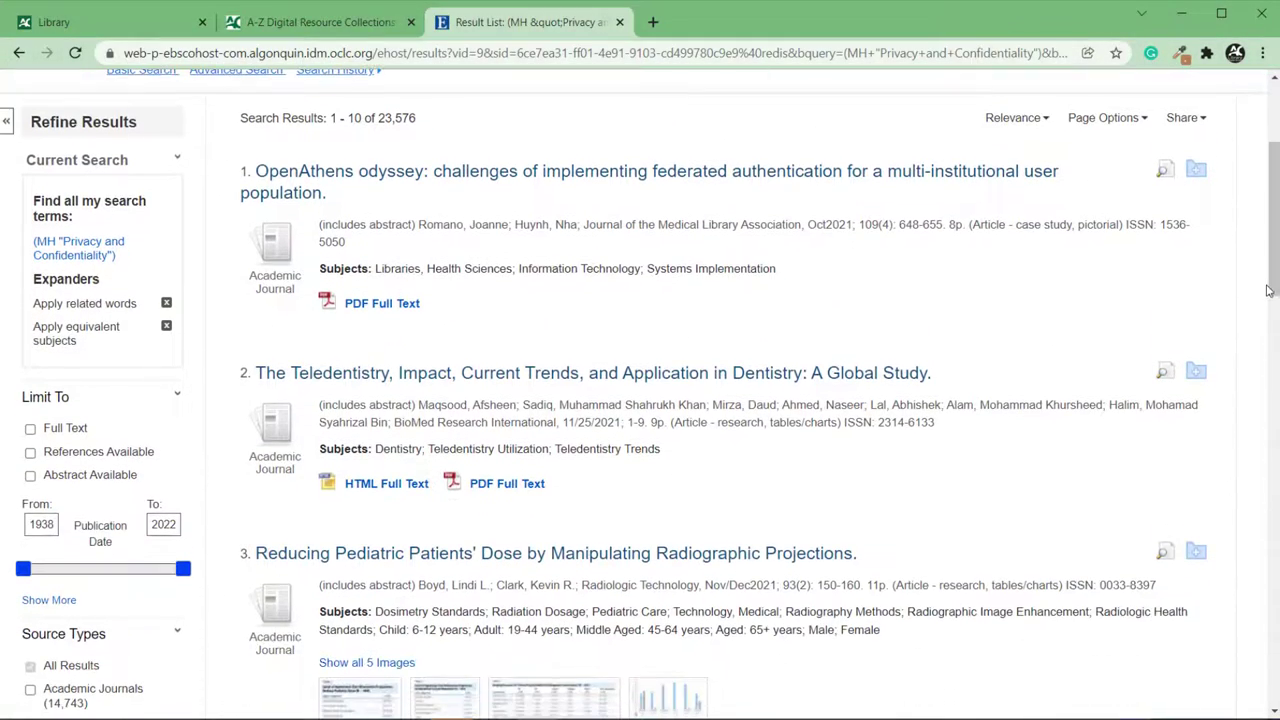
left_click(889, 383)
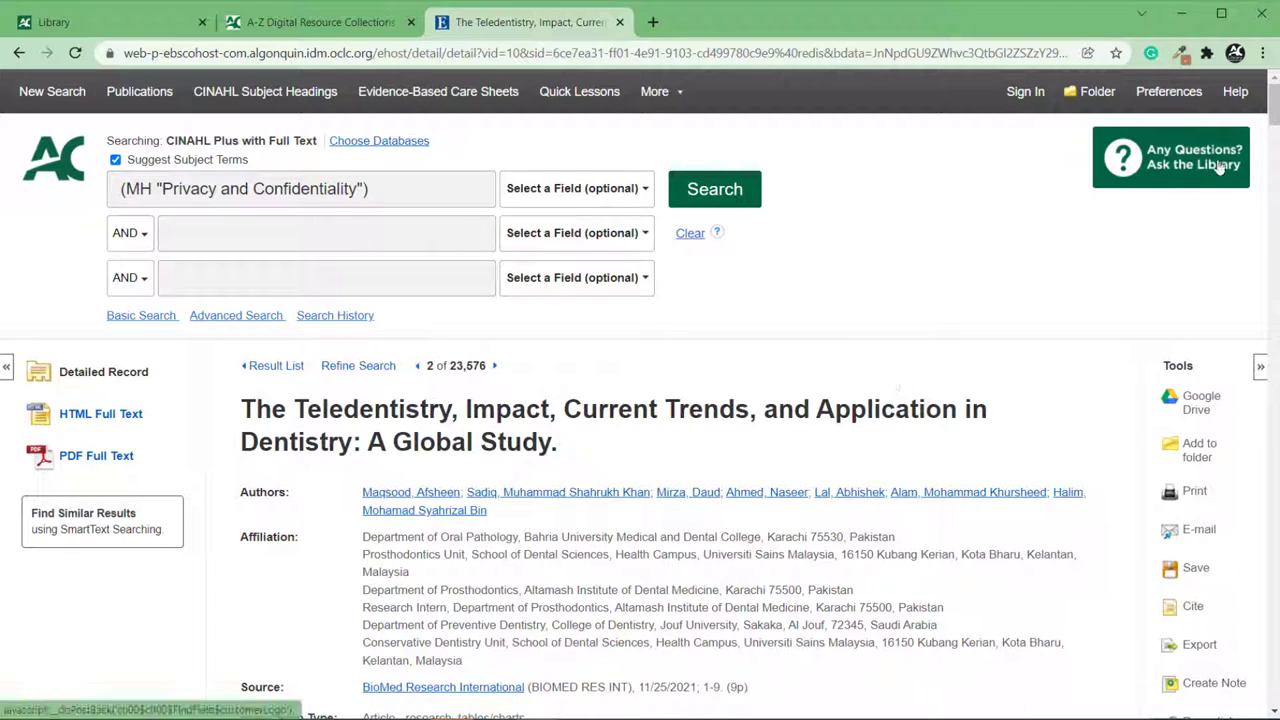
left_click_drag(1275, 108, 1276, 125)
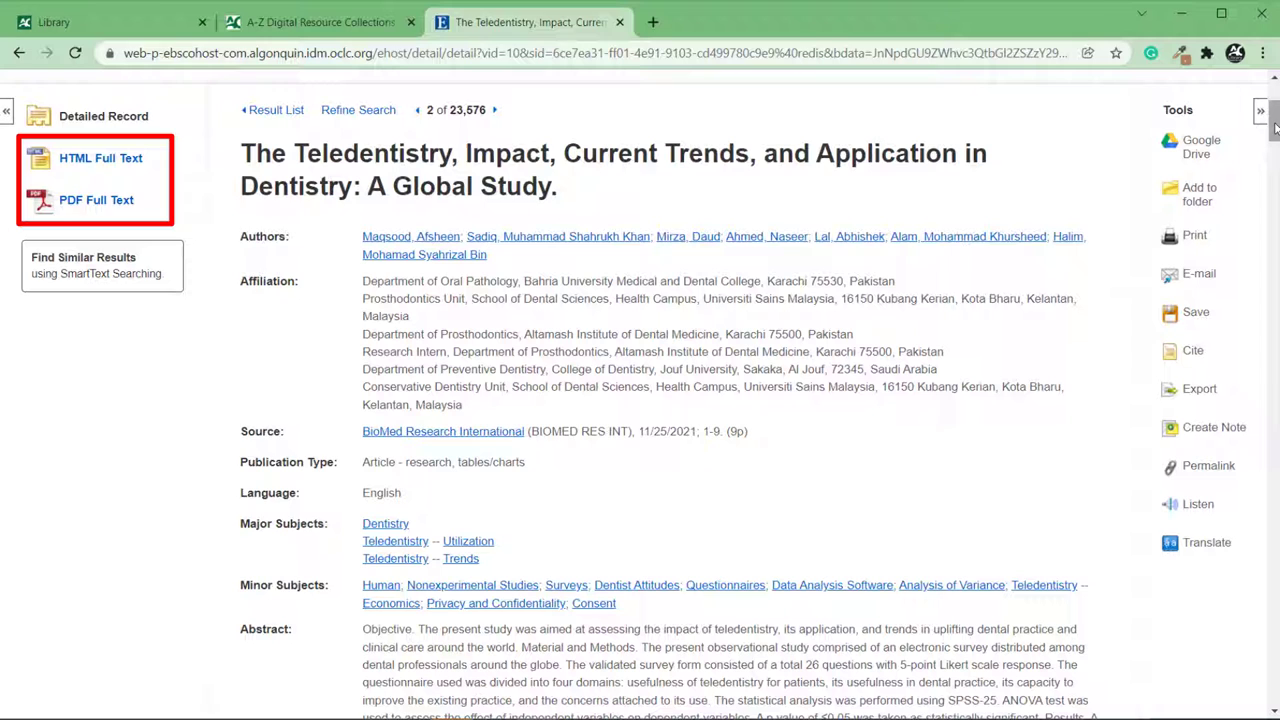
left_click(107, 200)
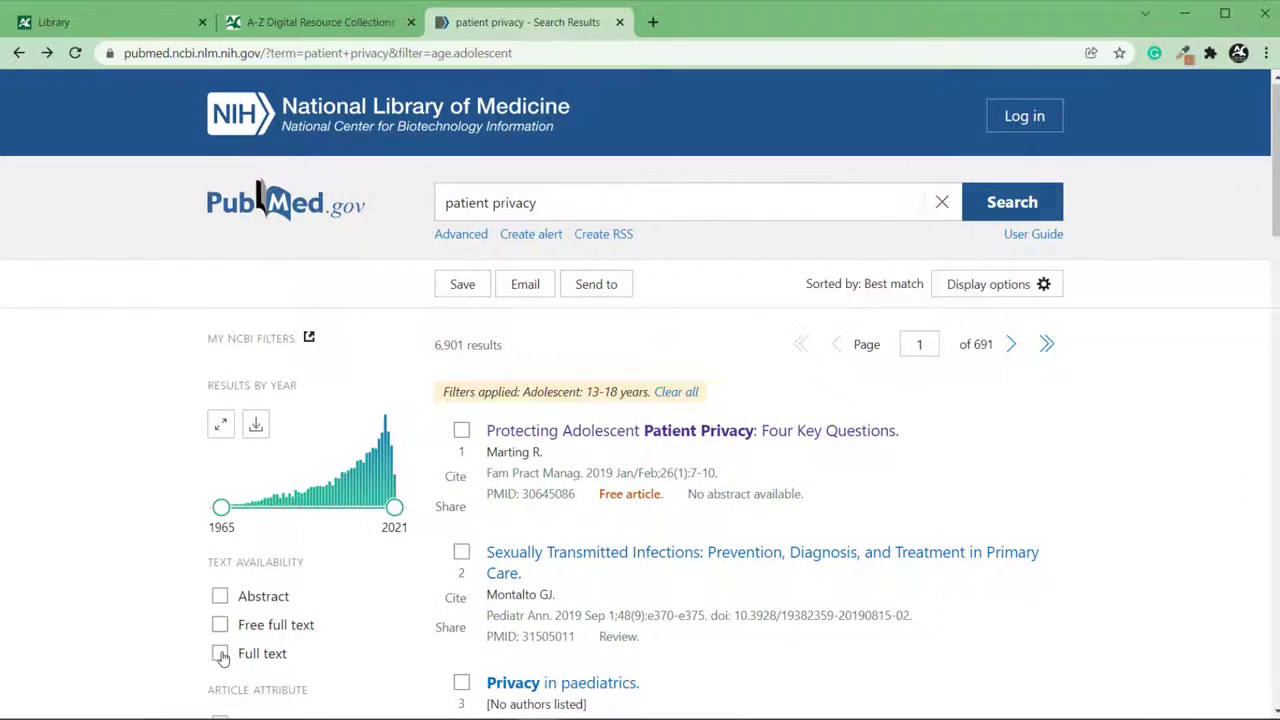
Step: Limit the PubMed results for patient privacy to full text and look over the filtered list
left_click(220, 652)
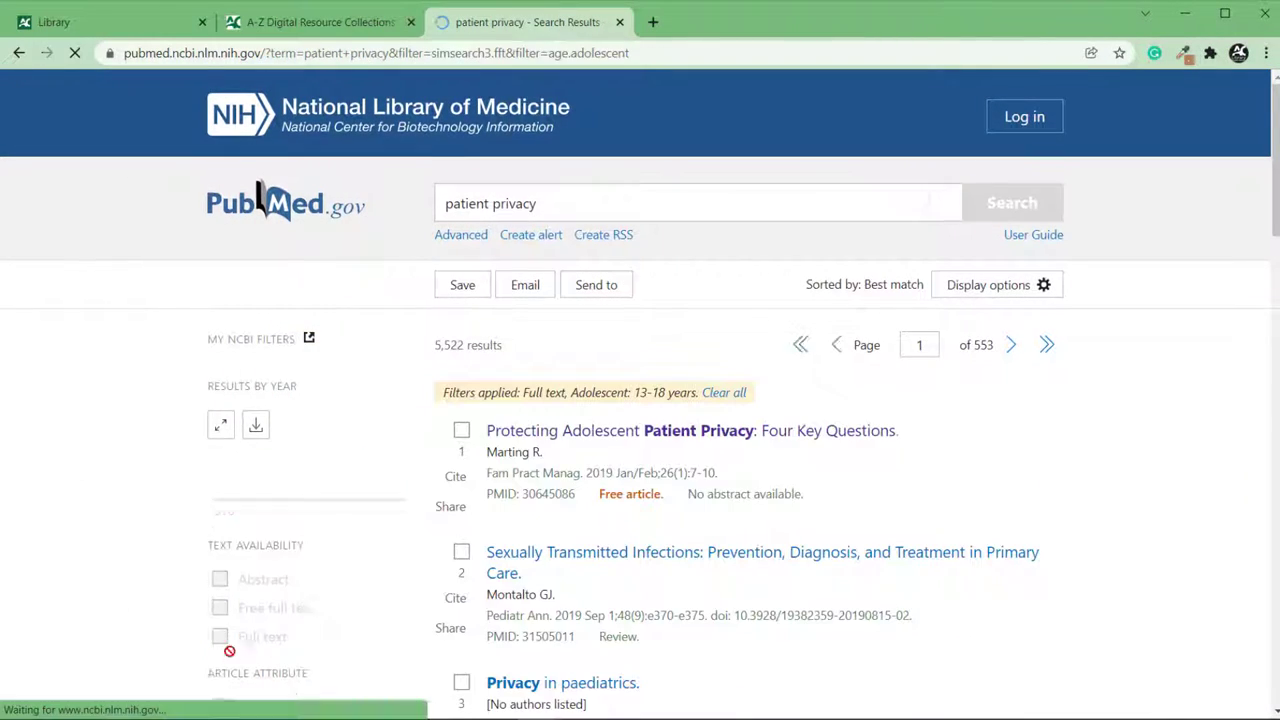
scroll(1270, 180, "down", 1)
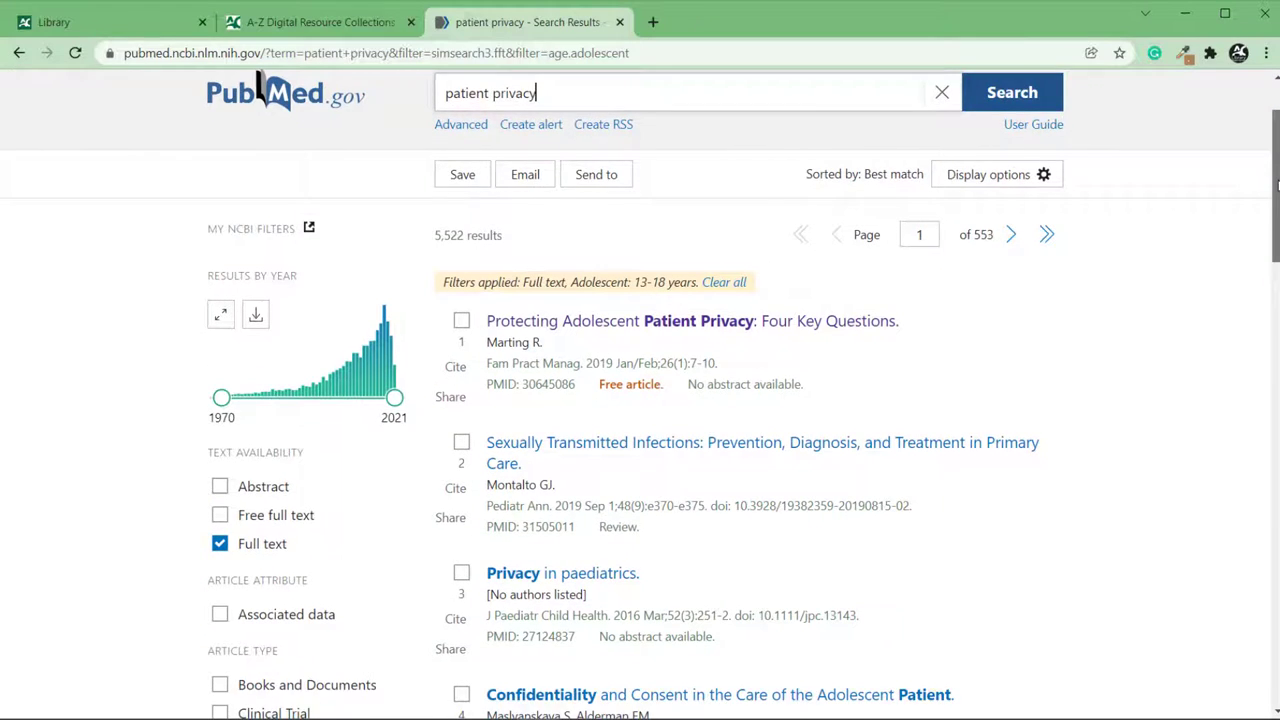
scroll(1275, 185, "down", 2)
scroll(1268, 147, "up", 3)
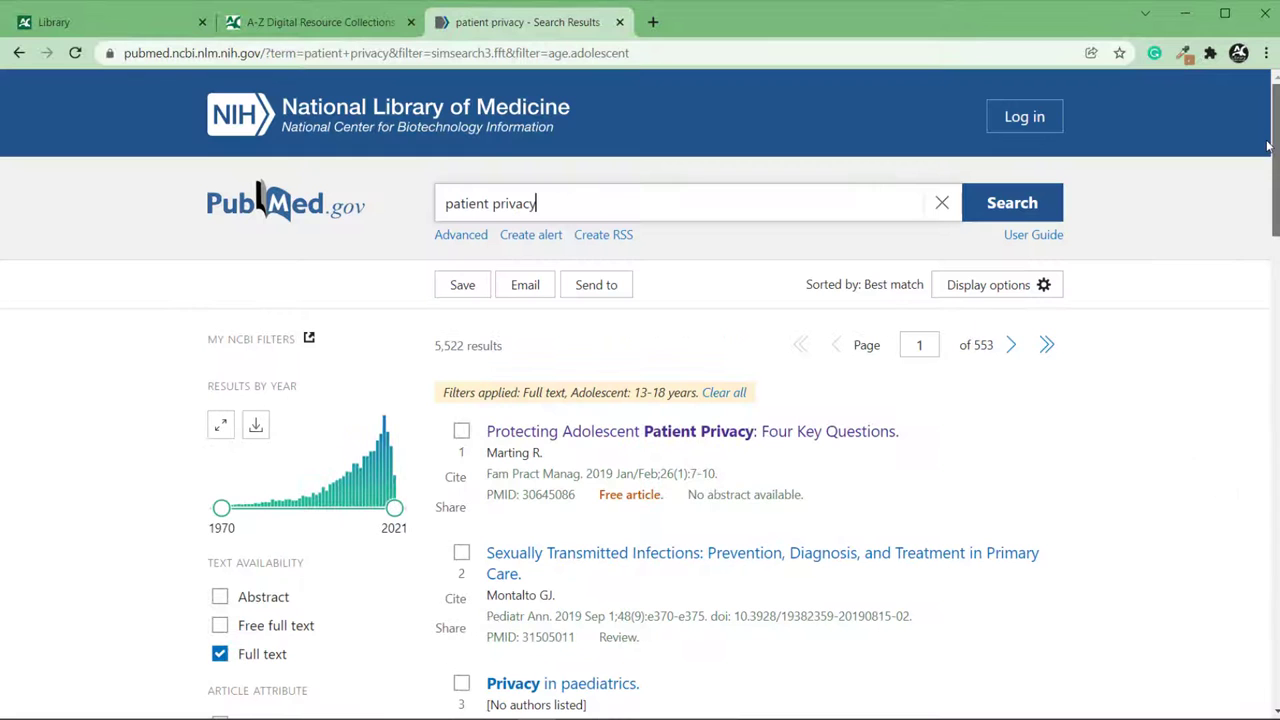
Step: Open the PubMed article on sexually transmitted infections in primary care and follow its SLACK link to view the full text
left_click(930, 557)
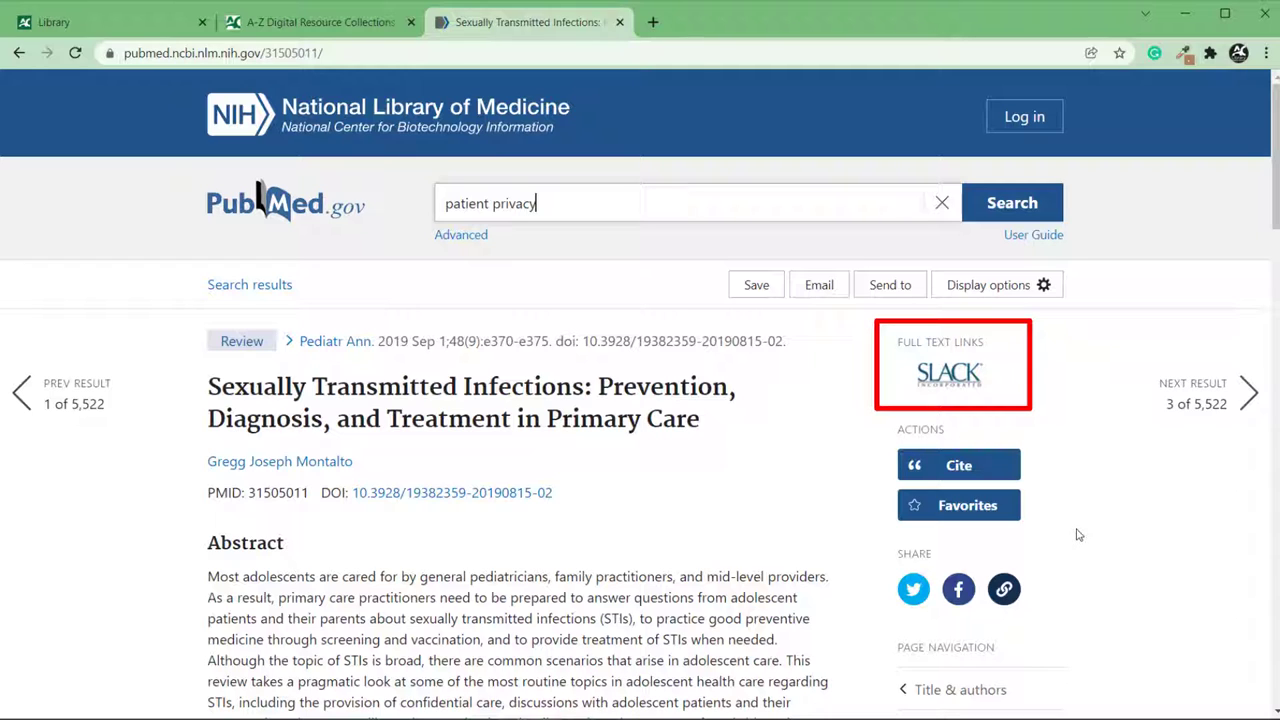
left_click(946, 378)
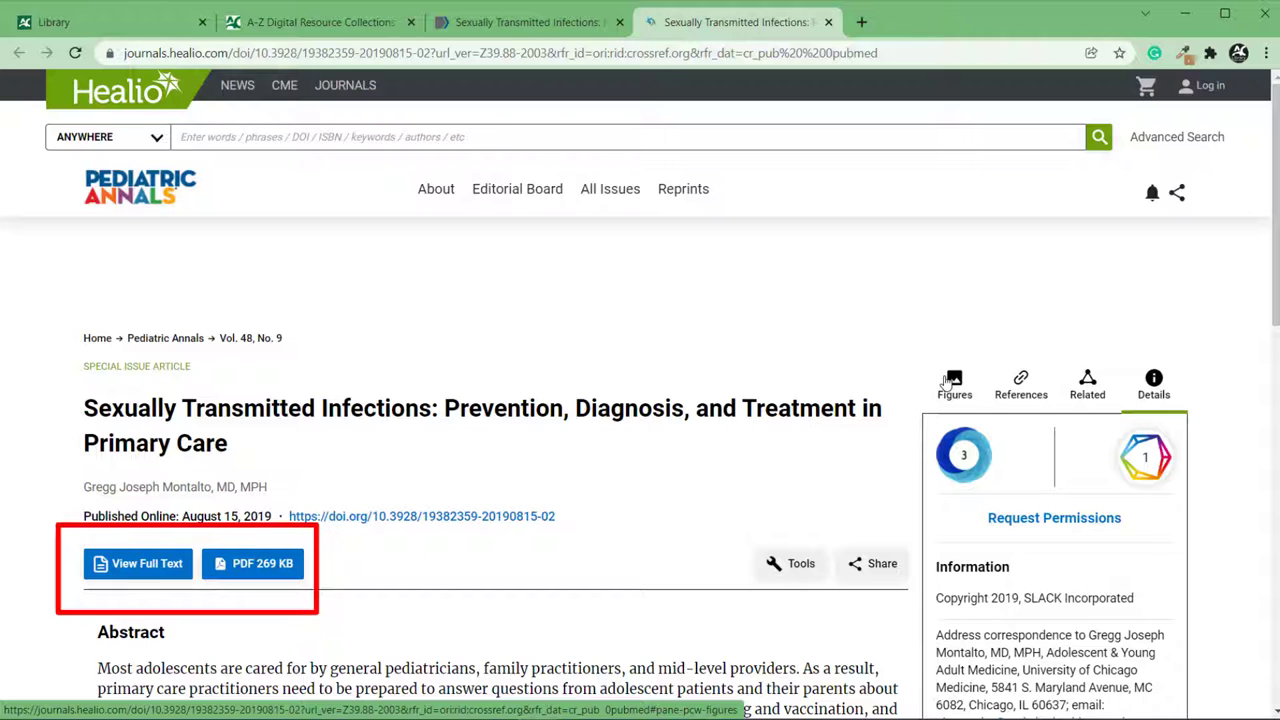
left_click(177, 580)
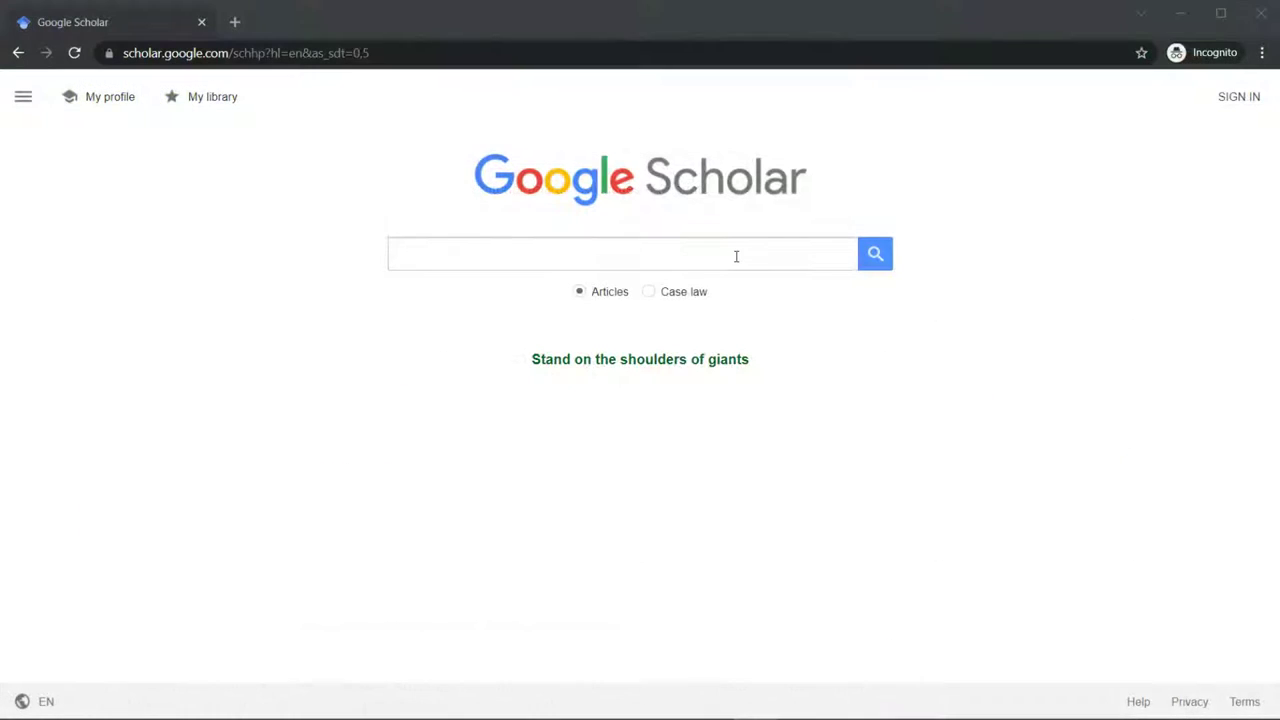
Step: Search Google Scholar for "privacy concerns patients nursing" and look over the full-text links beside the results
left_click(737, 256)
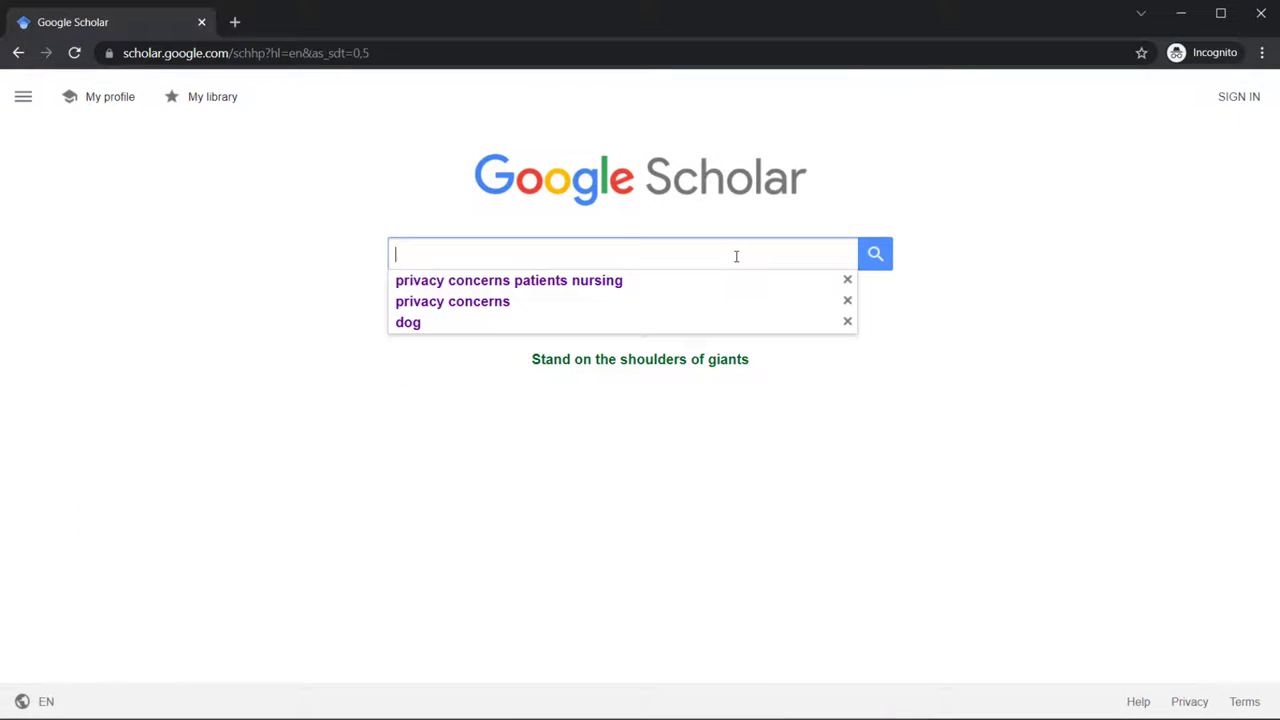
type("pri")
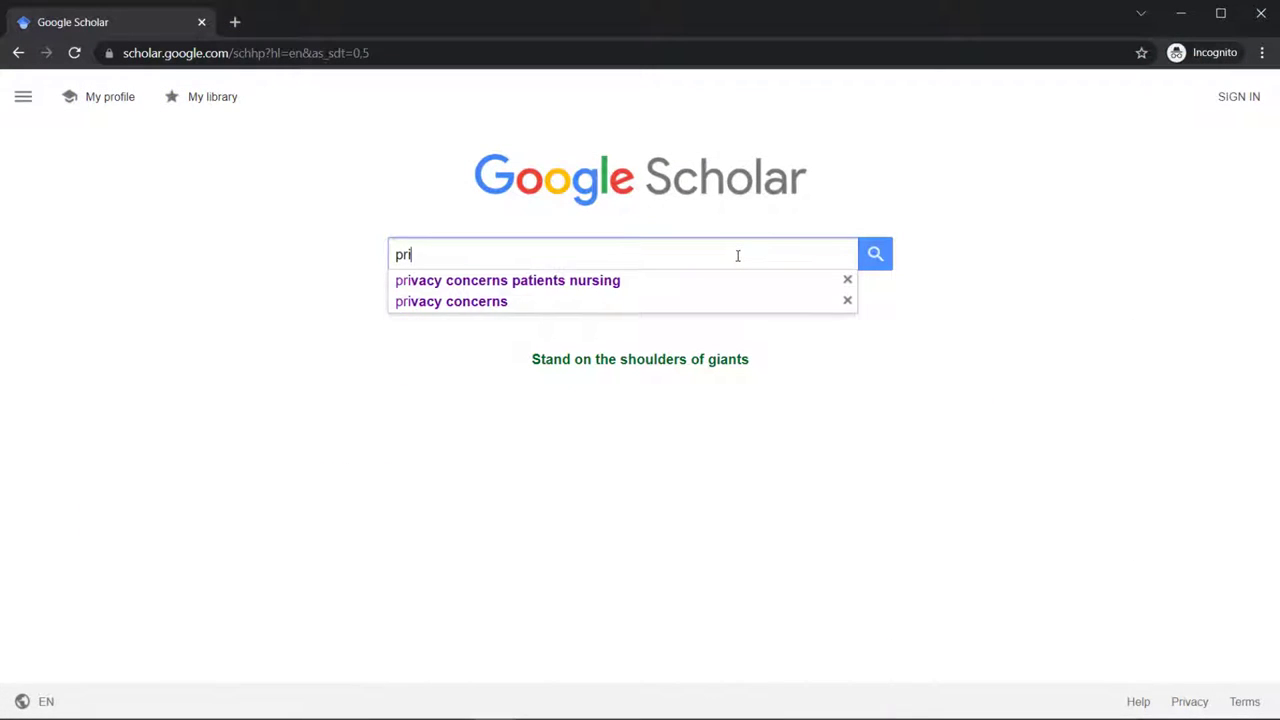
type("vacy conc")
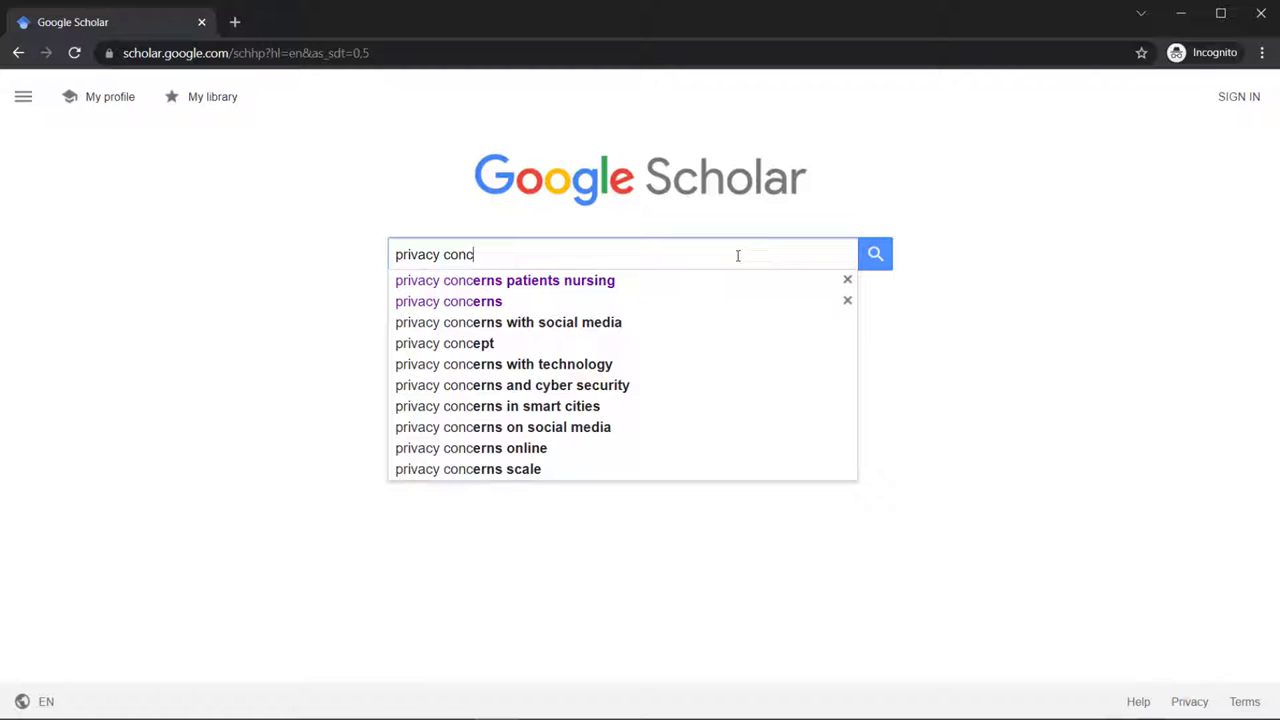
type("erns")
key("Down")
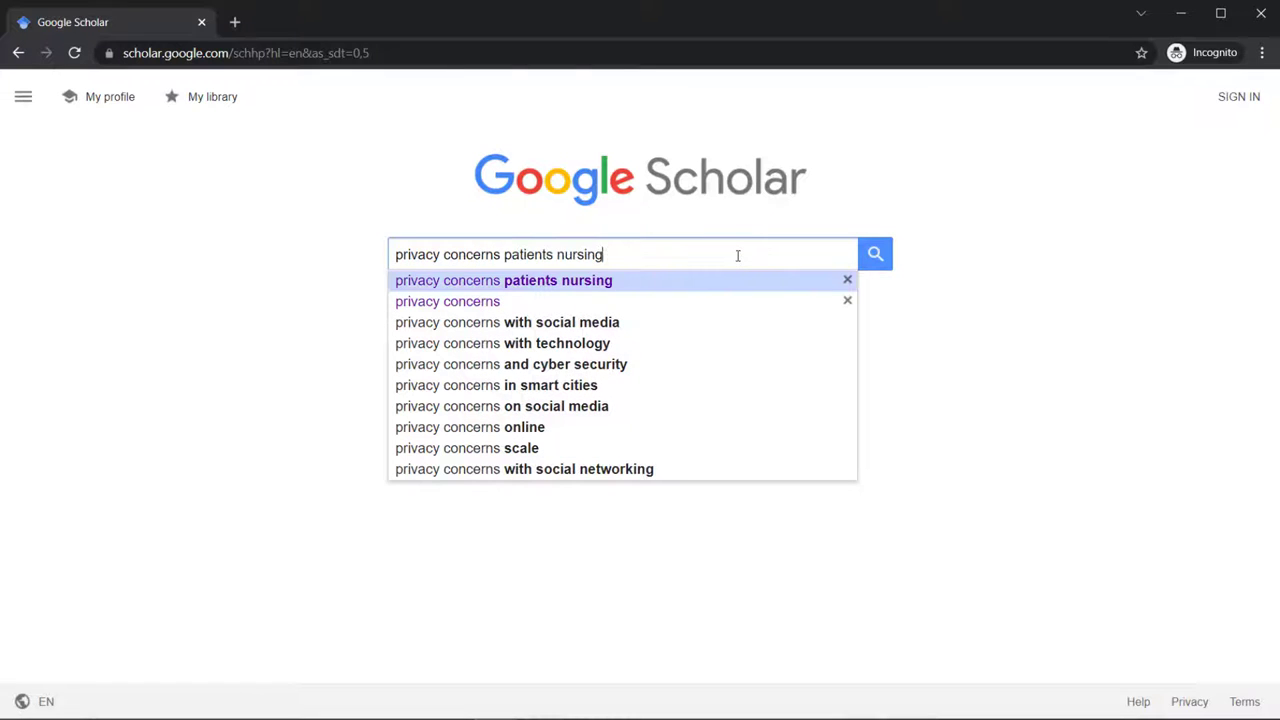
key("Return")
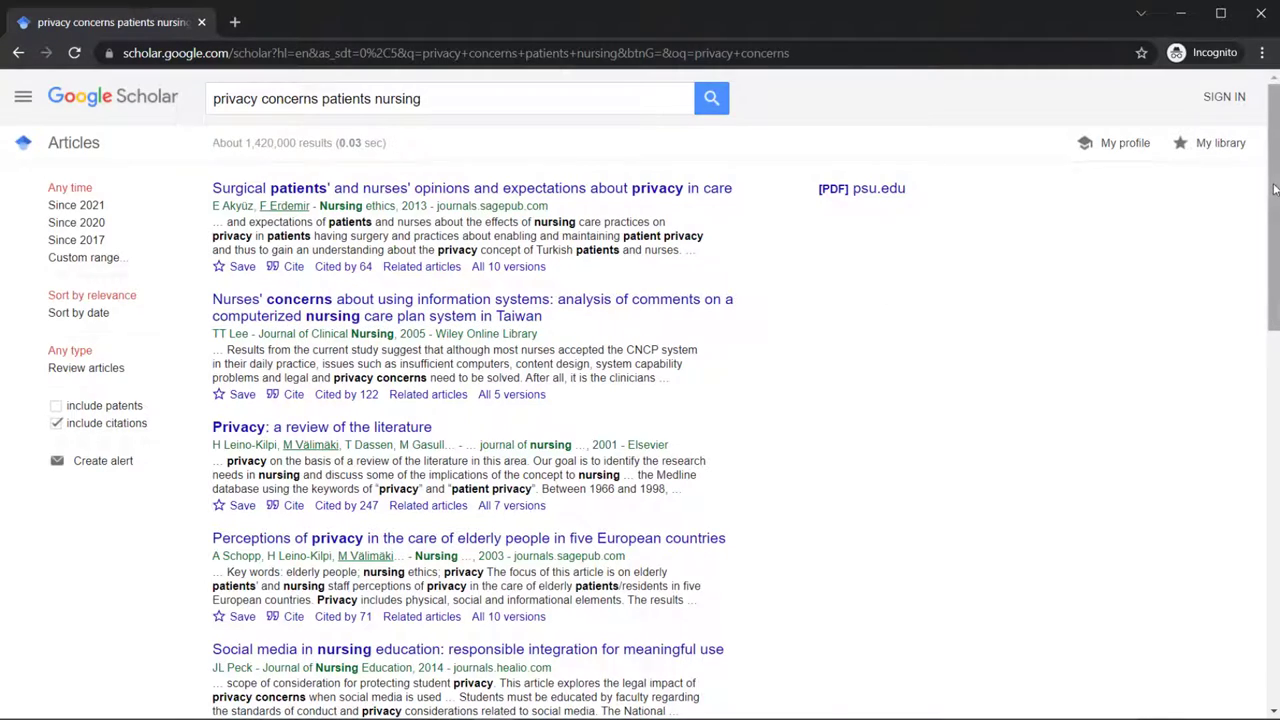
mouse_move(1274, 191)
left_mouse_down()
mouse_move(1274, 394)
mouse_move(1274, 379)
left_mouse_up()
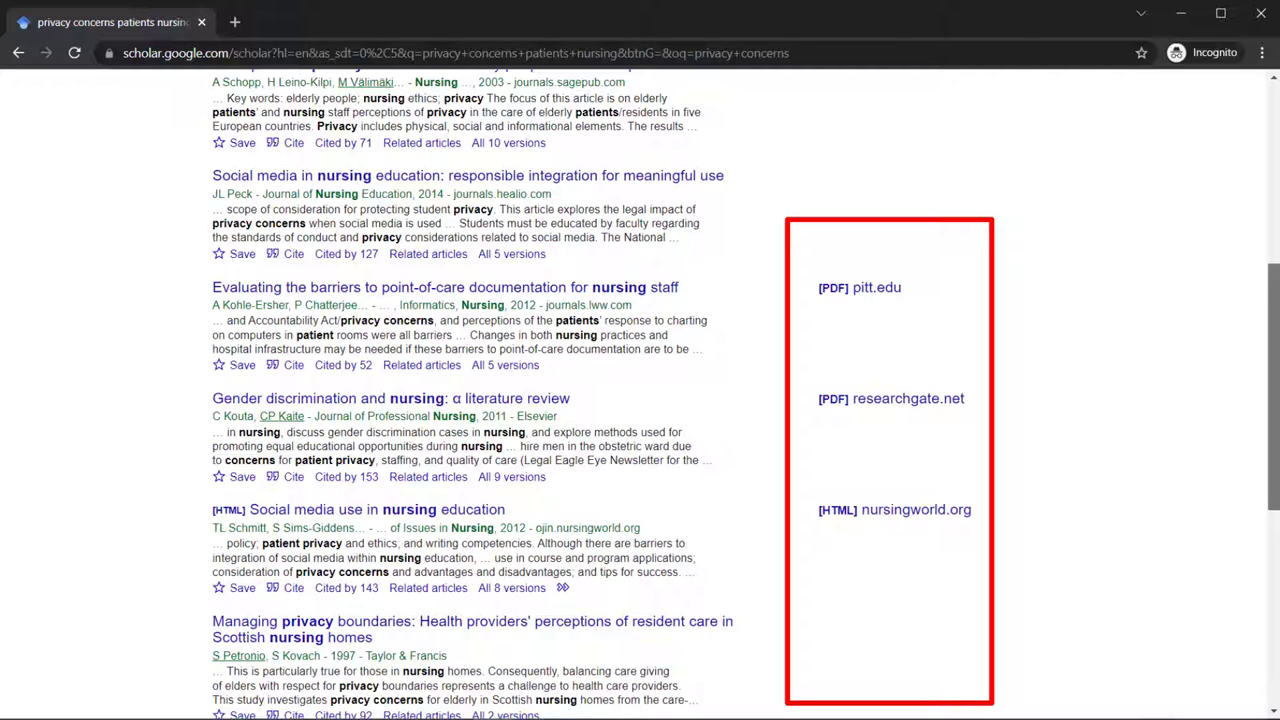
mouse_move(1274, 379)
left_mouse_down()
mouse_move(1274, 391)
mouse_move(1274, 200)
left_mouse_up()
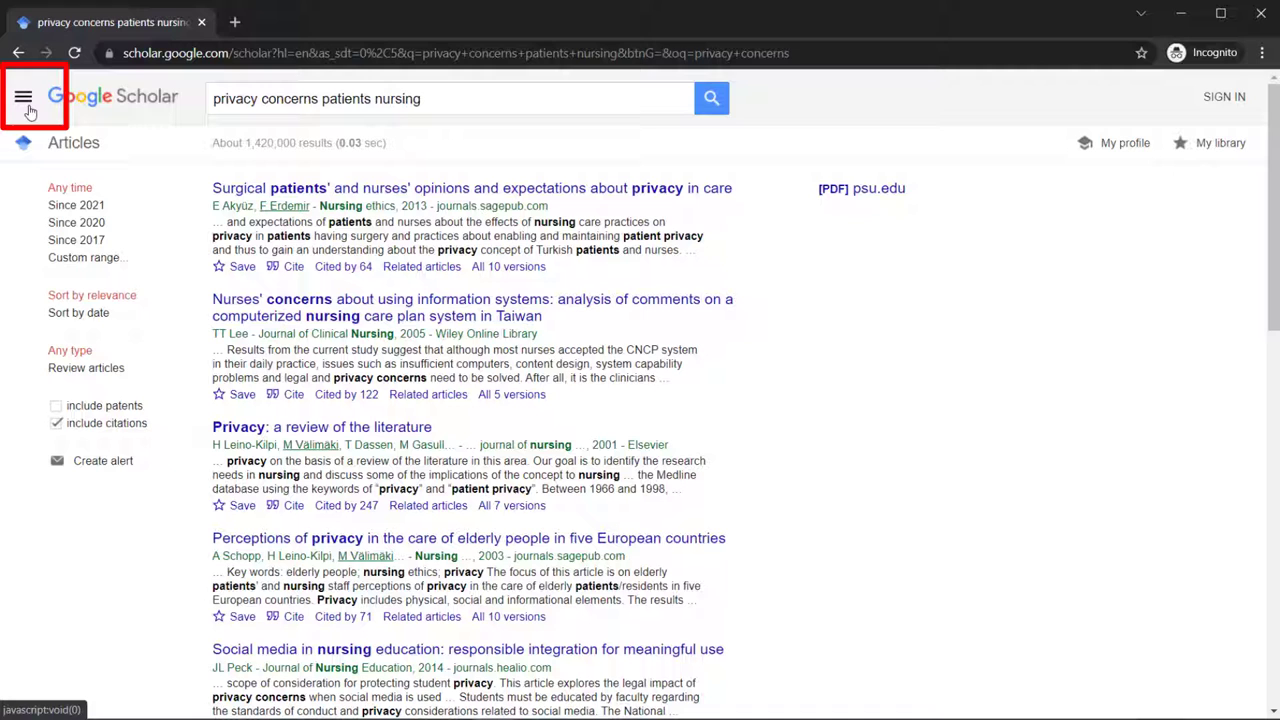
Step: Search the Google Scholar library links settings for algonquin, enable ALGONQUIN COLLEGE - ProQuest Fulltext and save
left_click(27, 105)
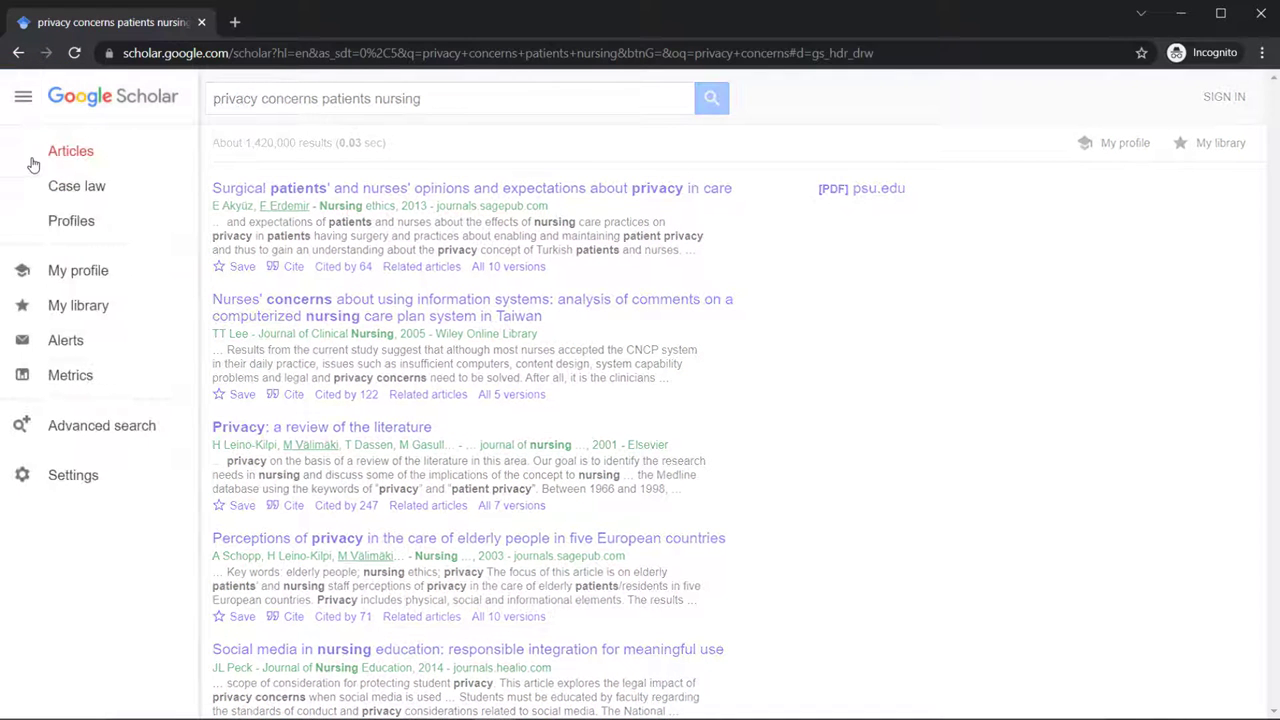
left_click(91, 477)
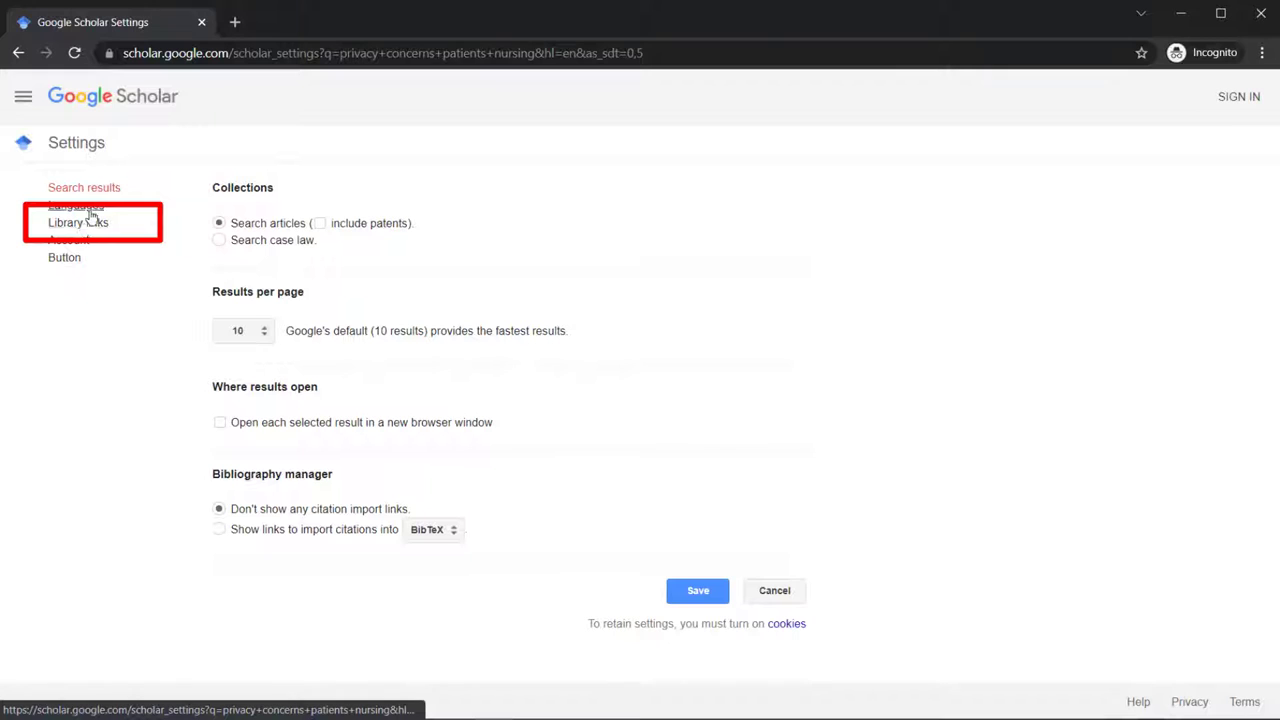
left_click(101, 228)
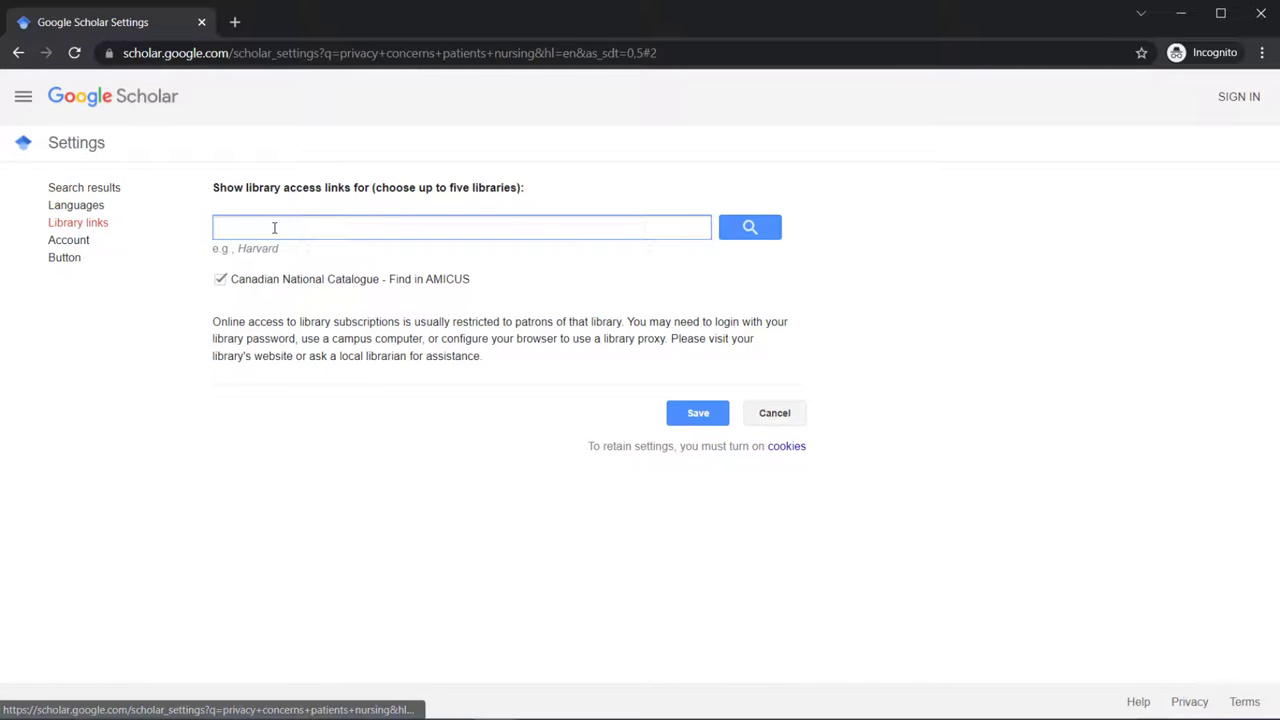
type("alg")
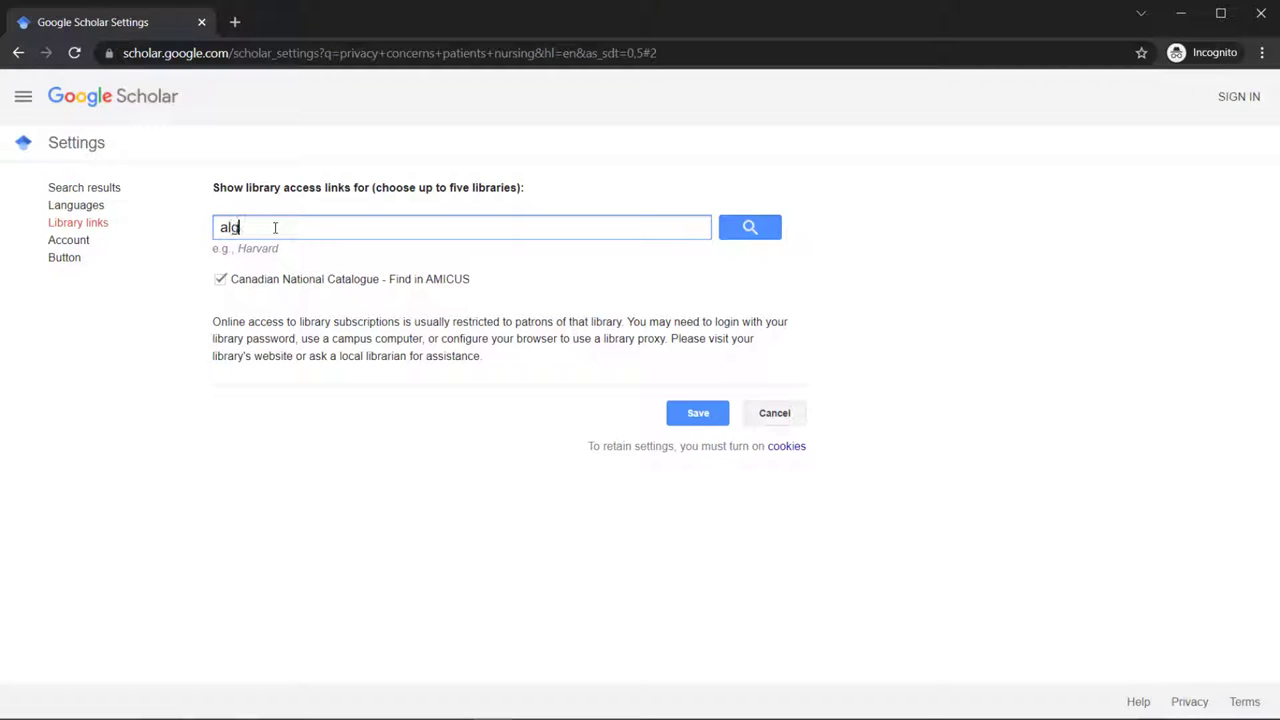
type("onquin")
left_click(750, 230)
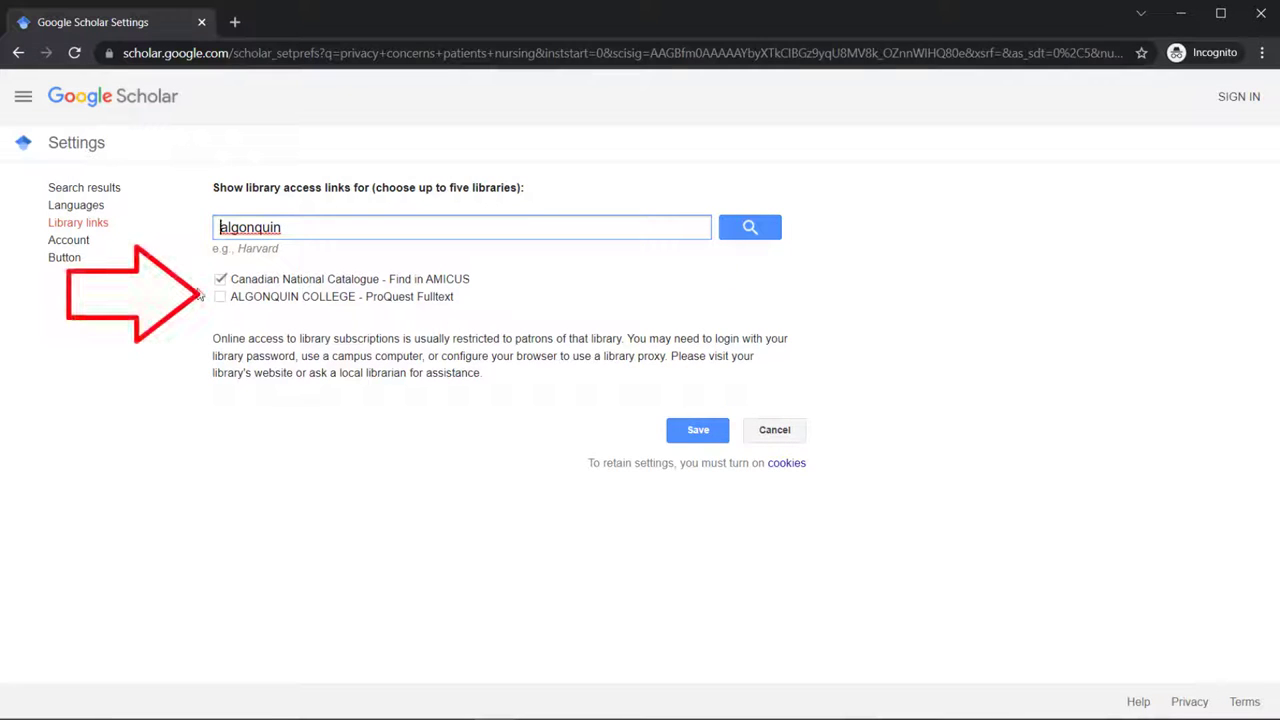
left_click(219, 298)
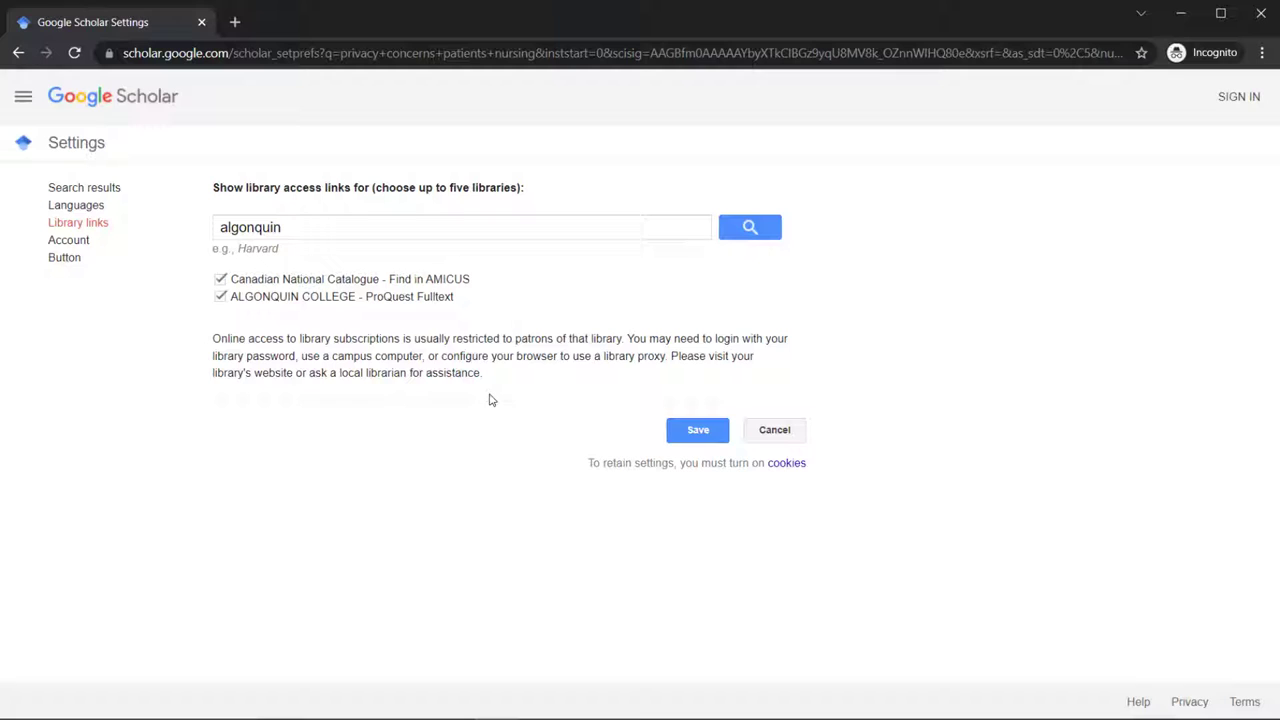
left_click(706, 432)
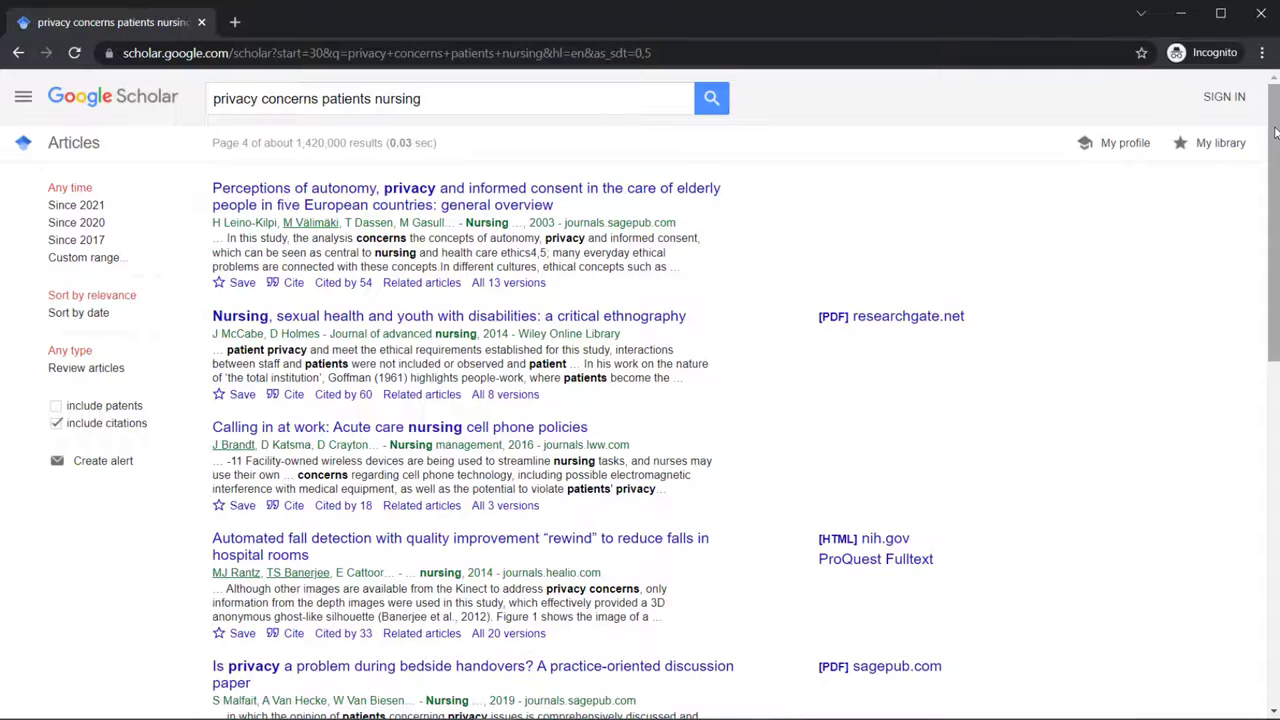
Step: Check the Google Scholar results for library links and copy the title of the first article, on perceptions of autonomy, privacy and informed consent
left_click_drag(1275, 130, 1276, 180)
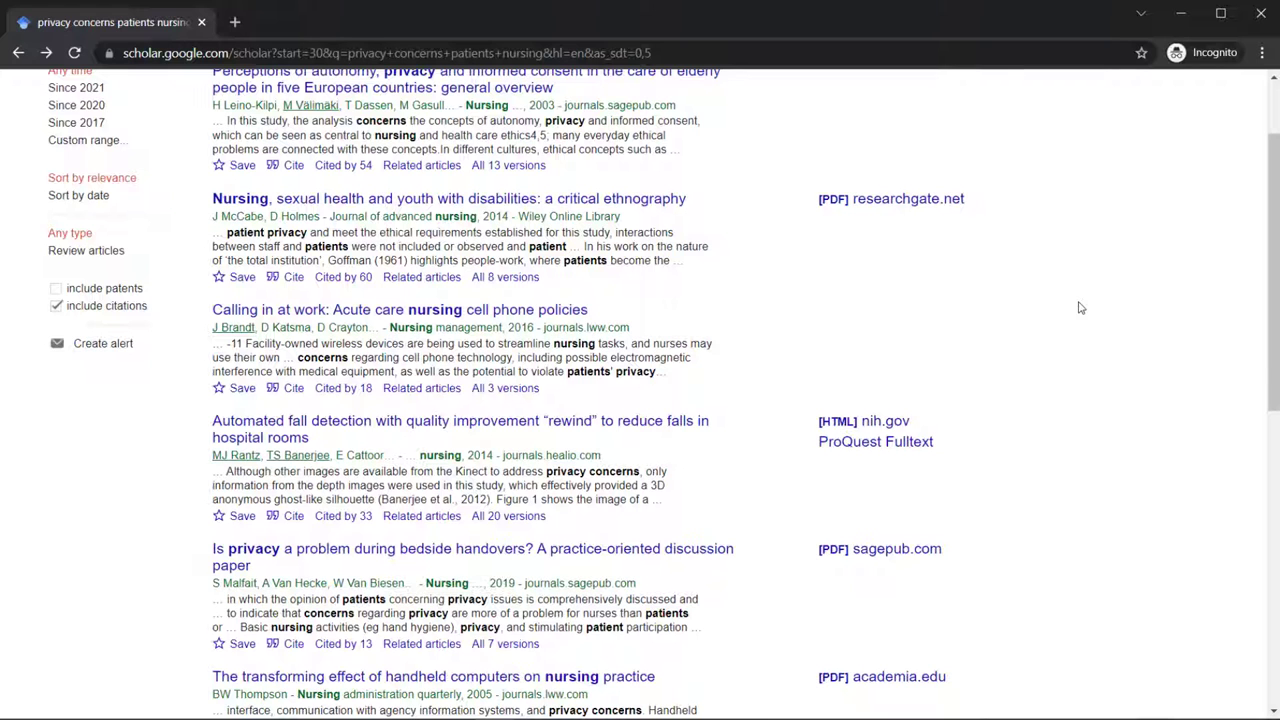
scroll(1080, 308, "up", 2)
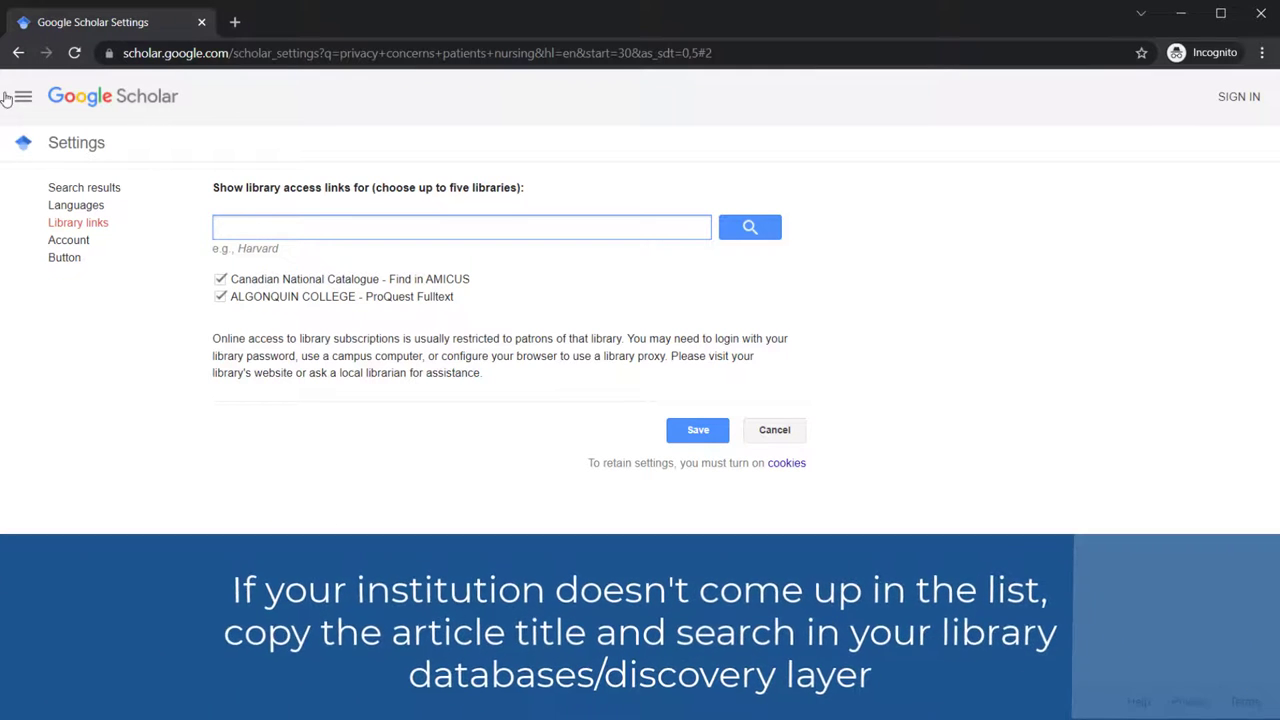
left_click(18, 53)
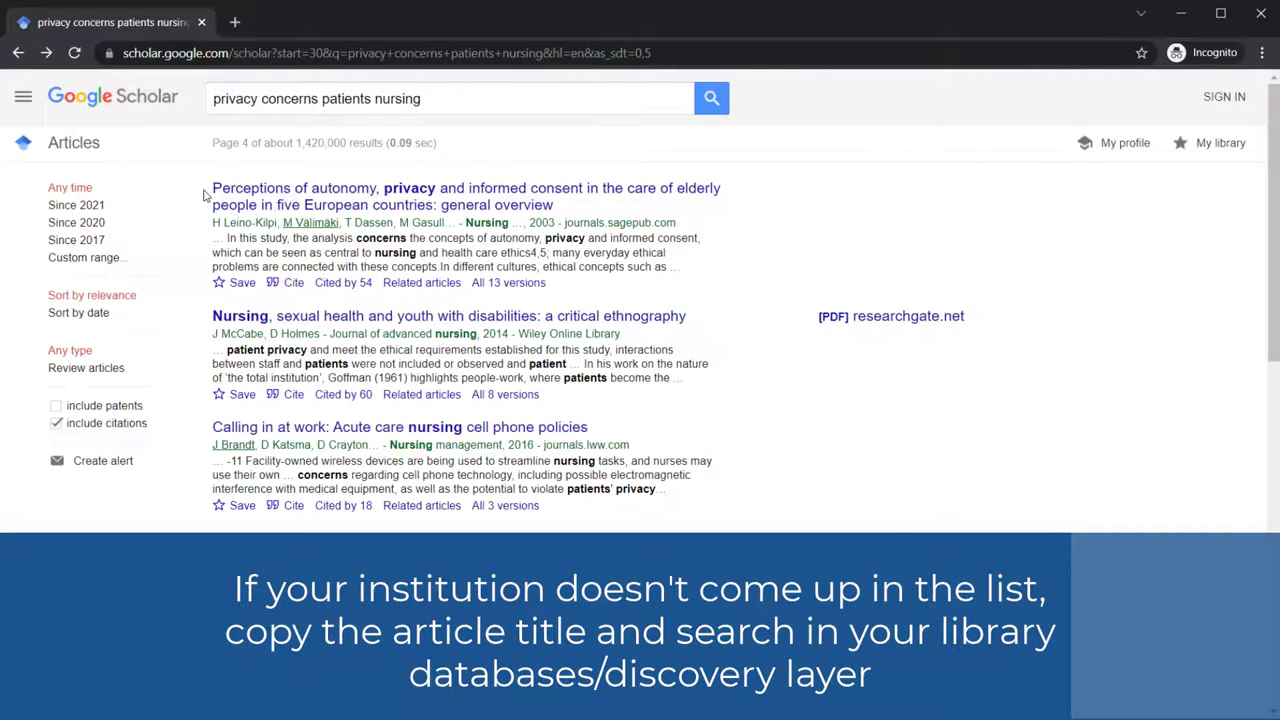
left_click_drag(212, 188, 575, 206)
key("ctrl+c")
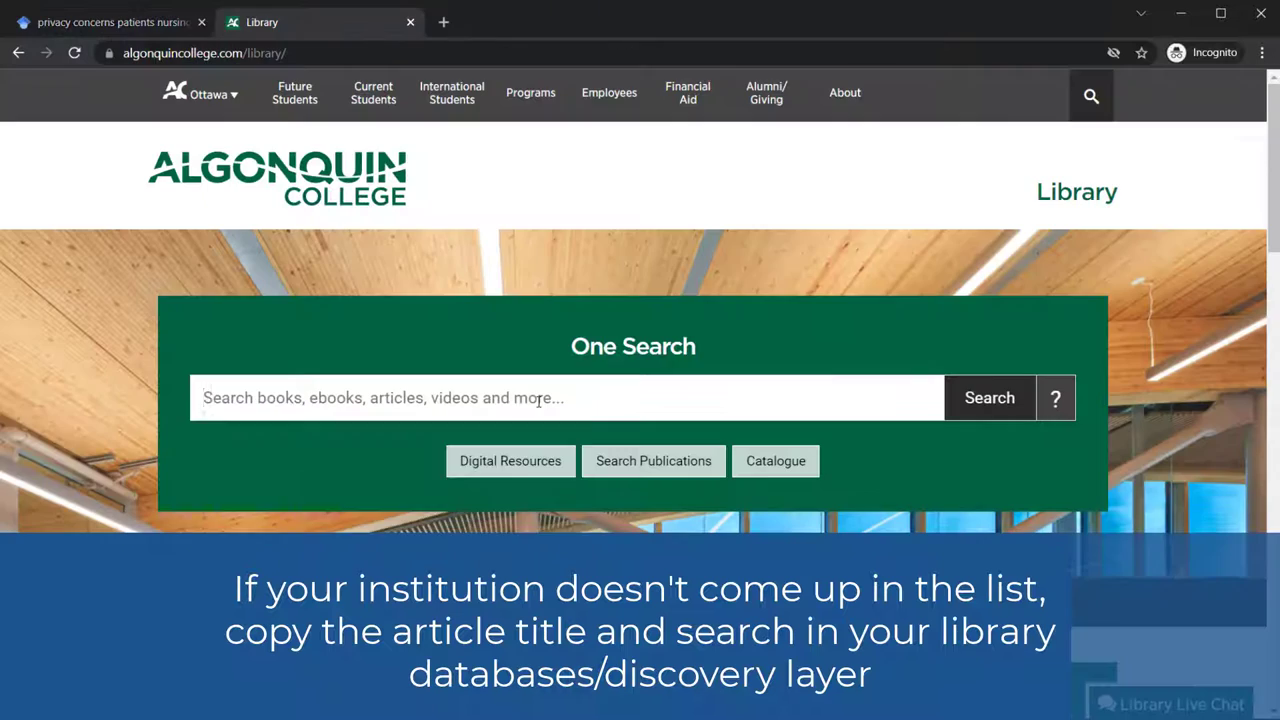
Step: Search for the copied article title in One Search on the Algonquin College Library site
left_click(538, 400)
key("ctrl+v")
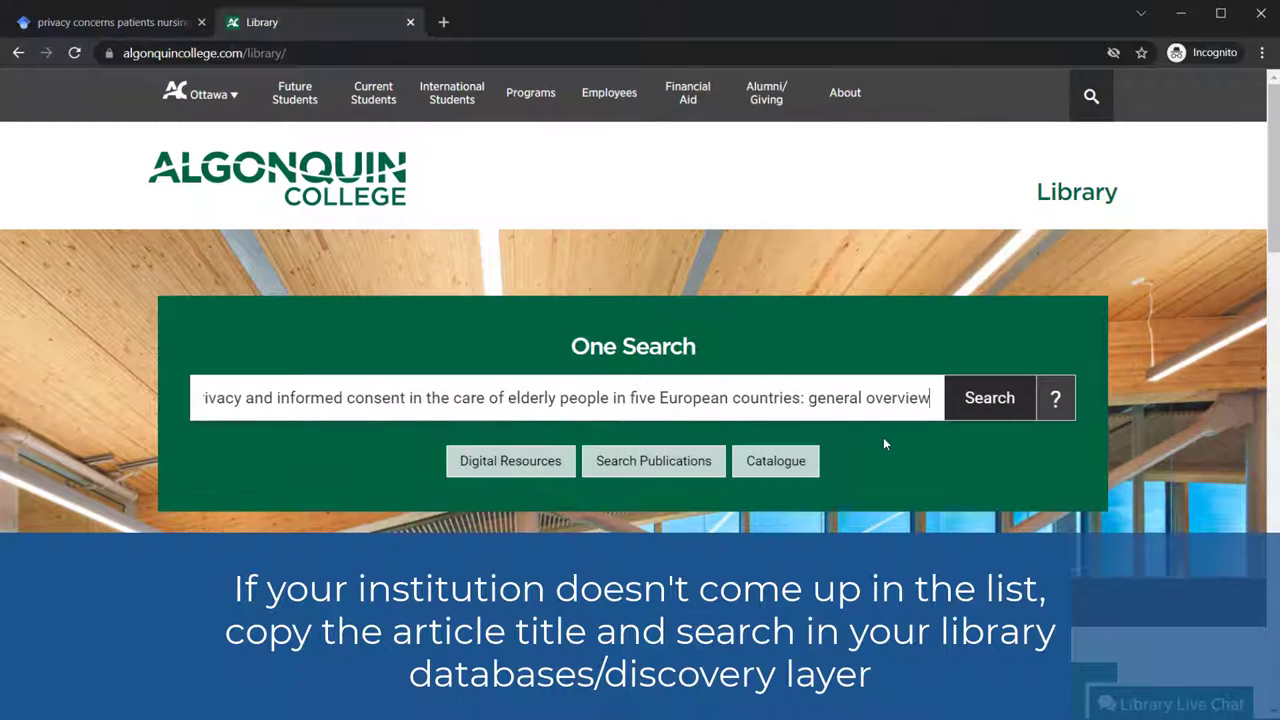
left_click(980, 397)
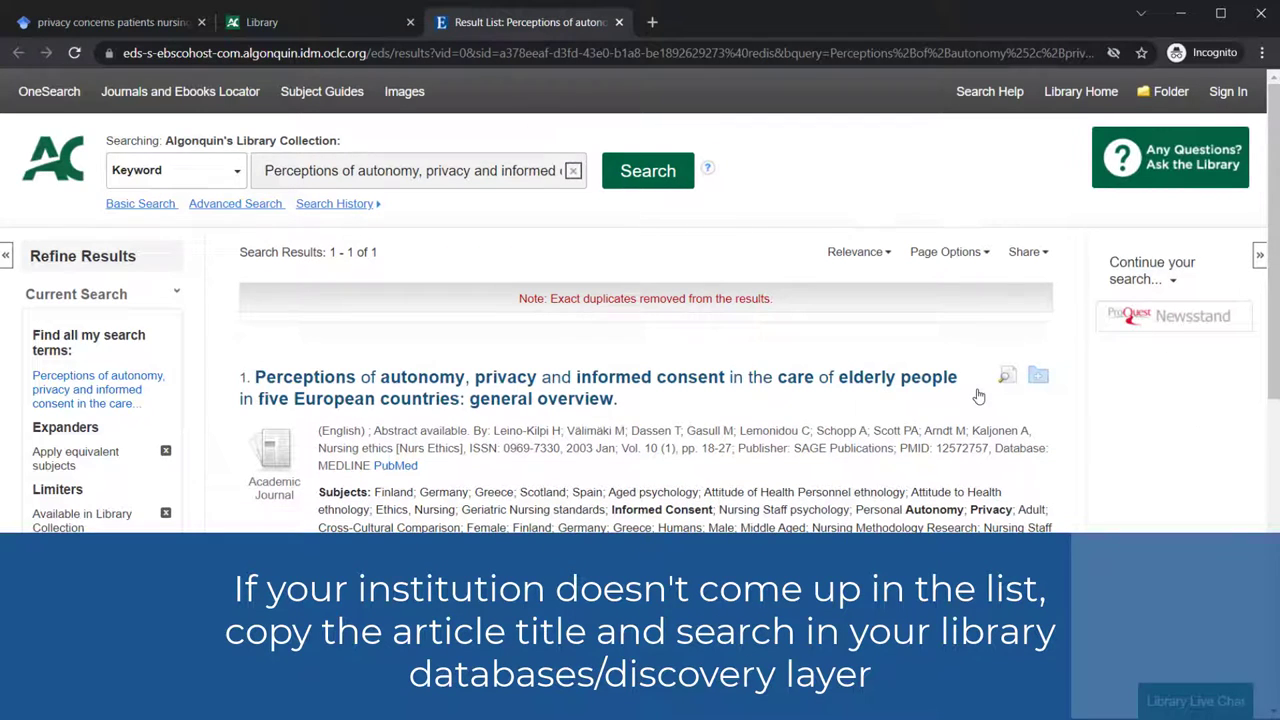